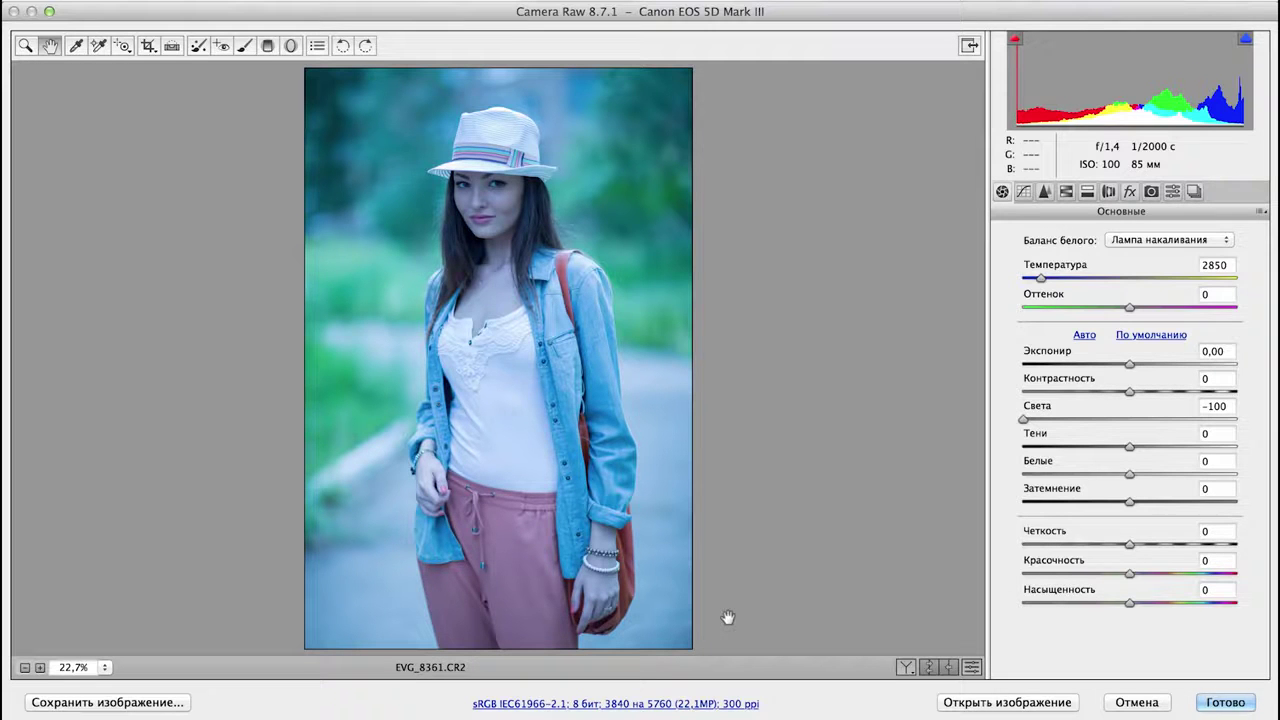
- Try the daylight white balance preset on the portrait, and settle on the Auto (Авто) preset
{"action": "left_click", "coordinate": [1155, 241]}
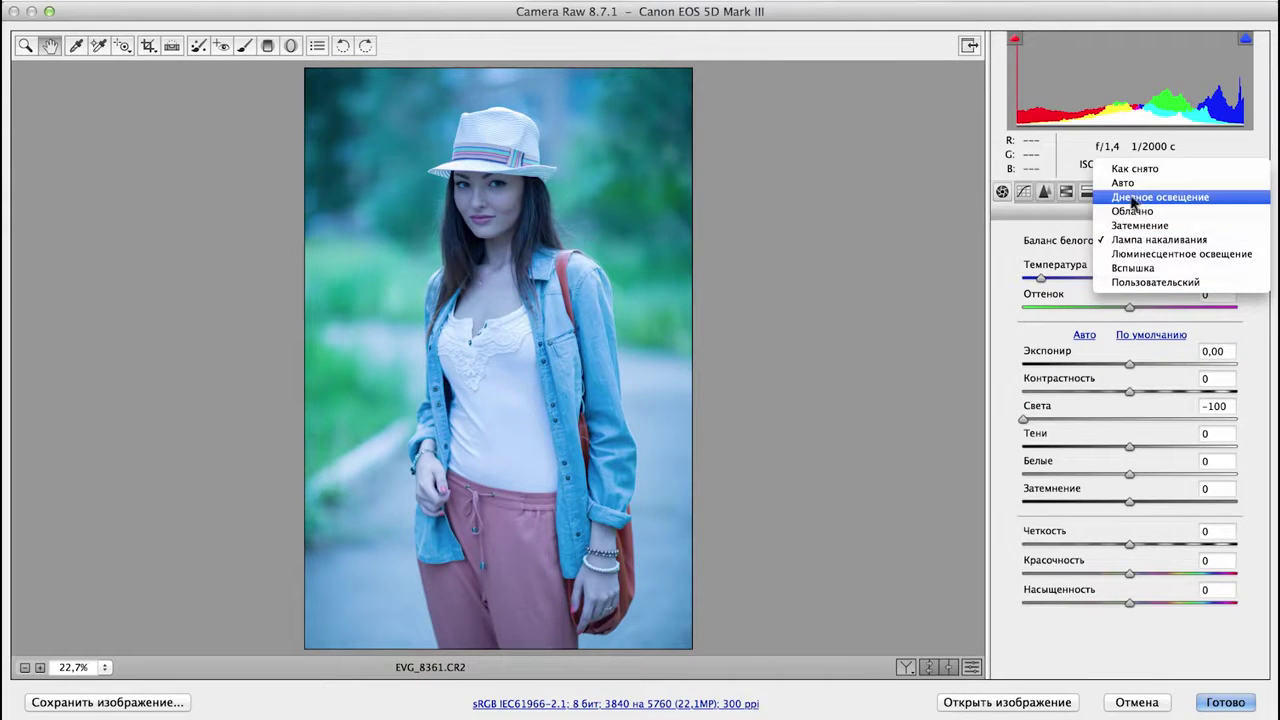
{"action": "left_click", "coordinate": [1134, 203]}
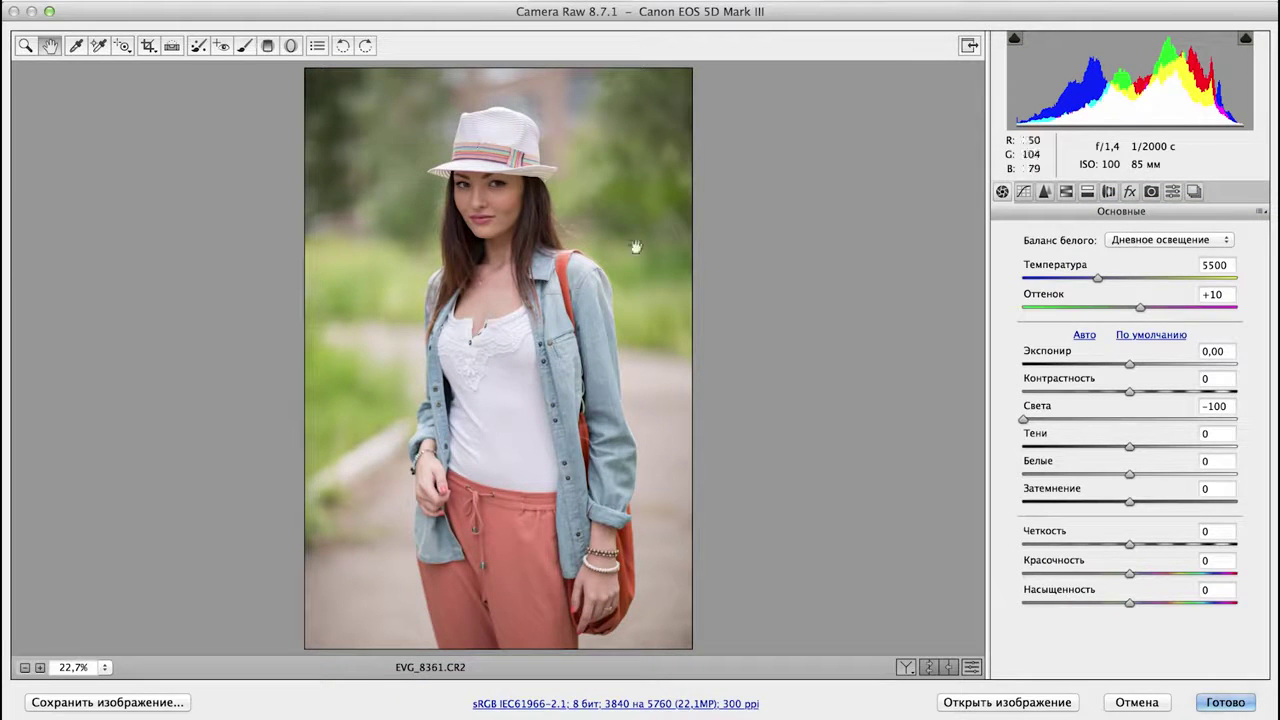
{"action": "left_click", "coordinate": [1132, 242]}
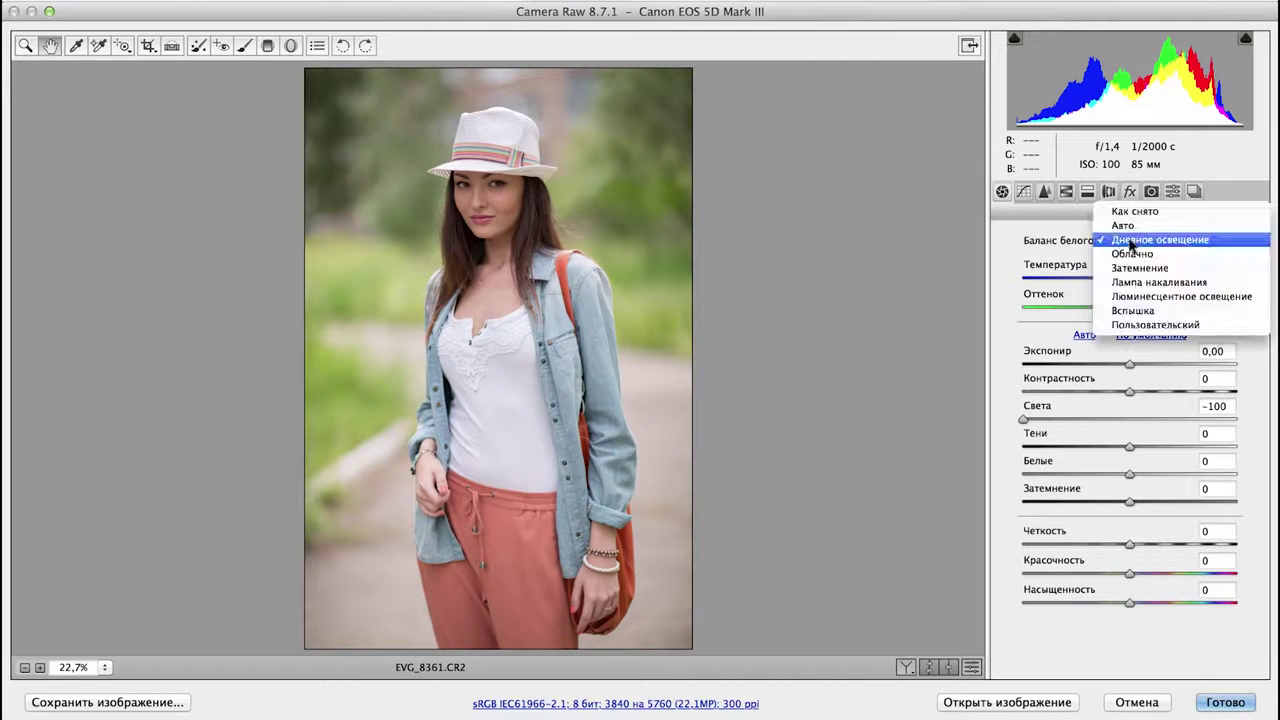
{"action": "left_click", "coordinate": [1125, 226]}
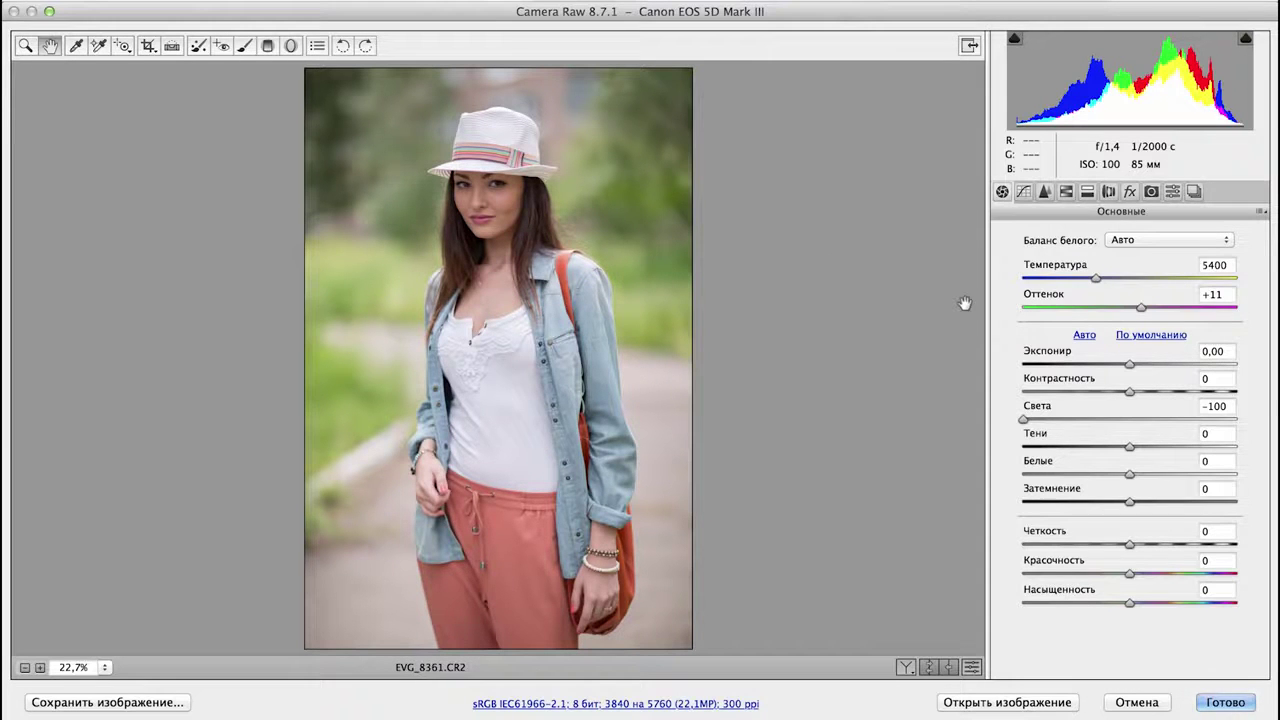
- Reset the basic tonal settings to their defaults and set the exposure to -0,20
{"action": "left_click", "coordinate": [1155, 336]}
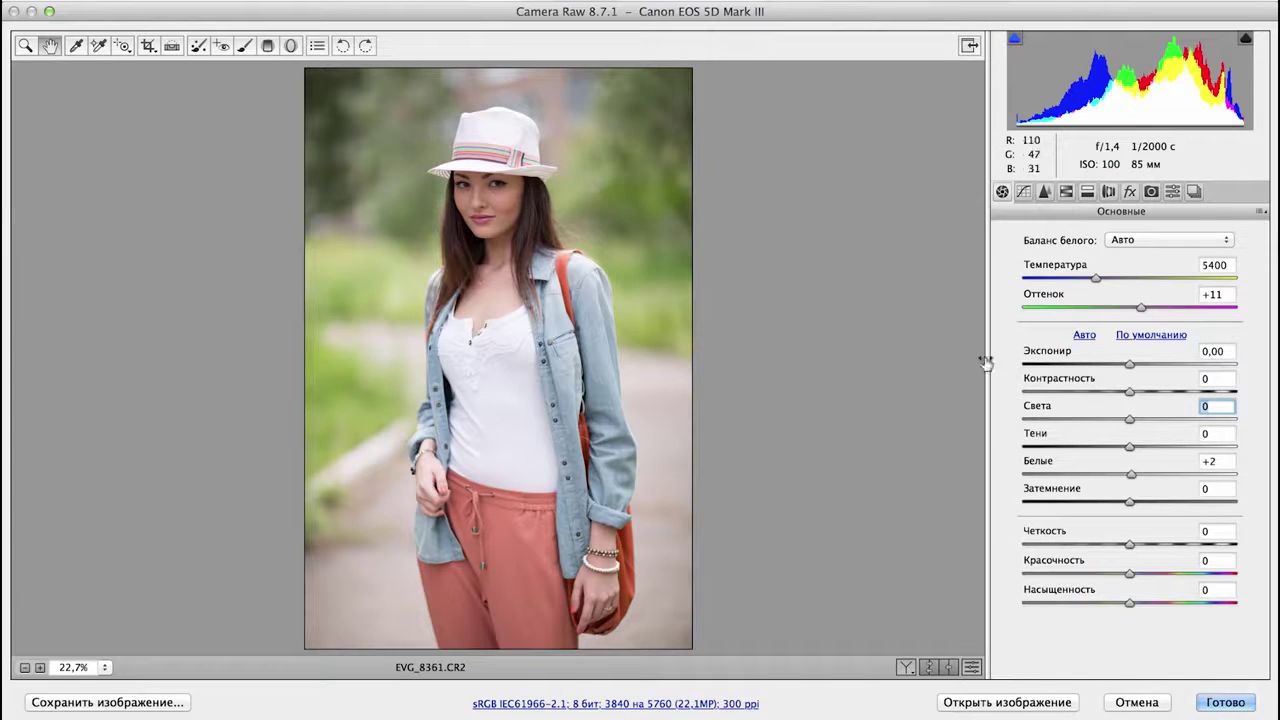
{"action": "left_click_drag", "start_coordinate": [1130, 366], "coordinate": [1125, 368]}
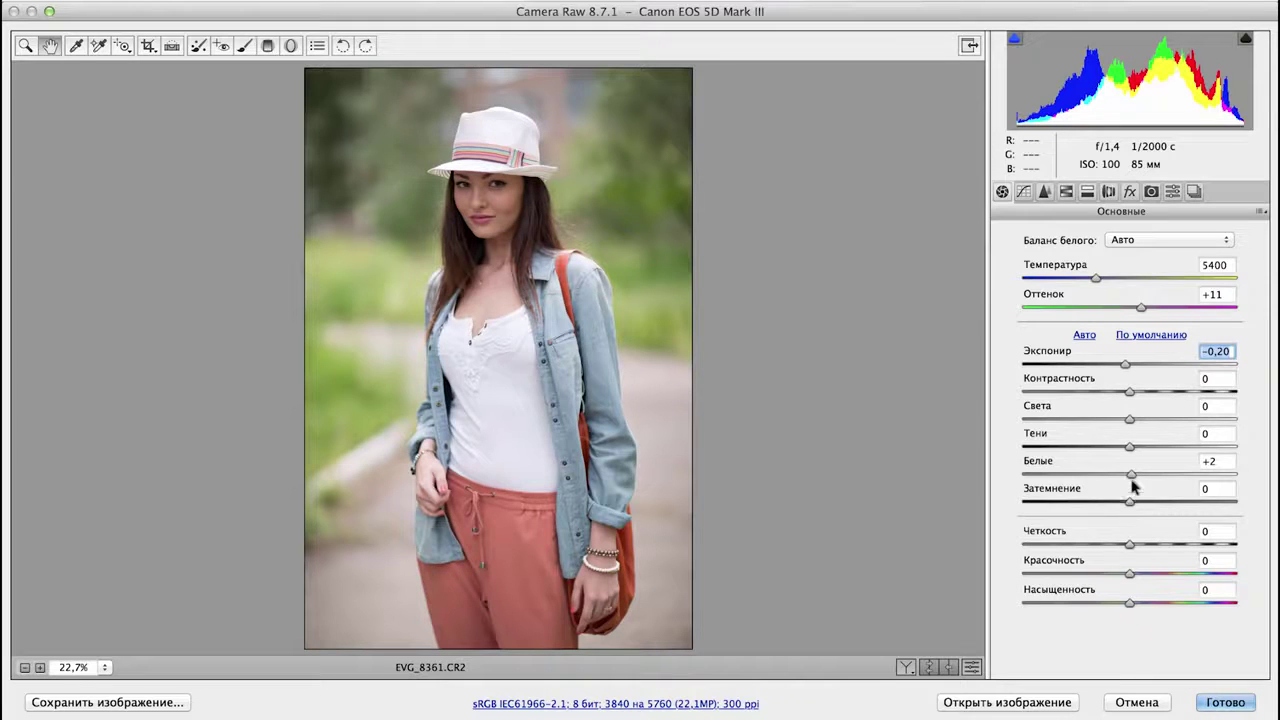
- Using the clipping preview, set the whites (Белые) to +7 and the blacks (Затемнение) to -5
{"action": "key", "text": "alt"}
{"action": "left_click_drag", "start_coordinate": [1133, 478], "coordinate": [1136, 478]}
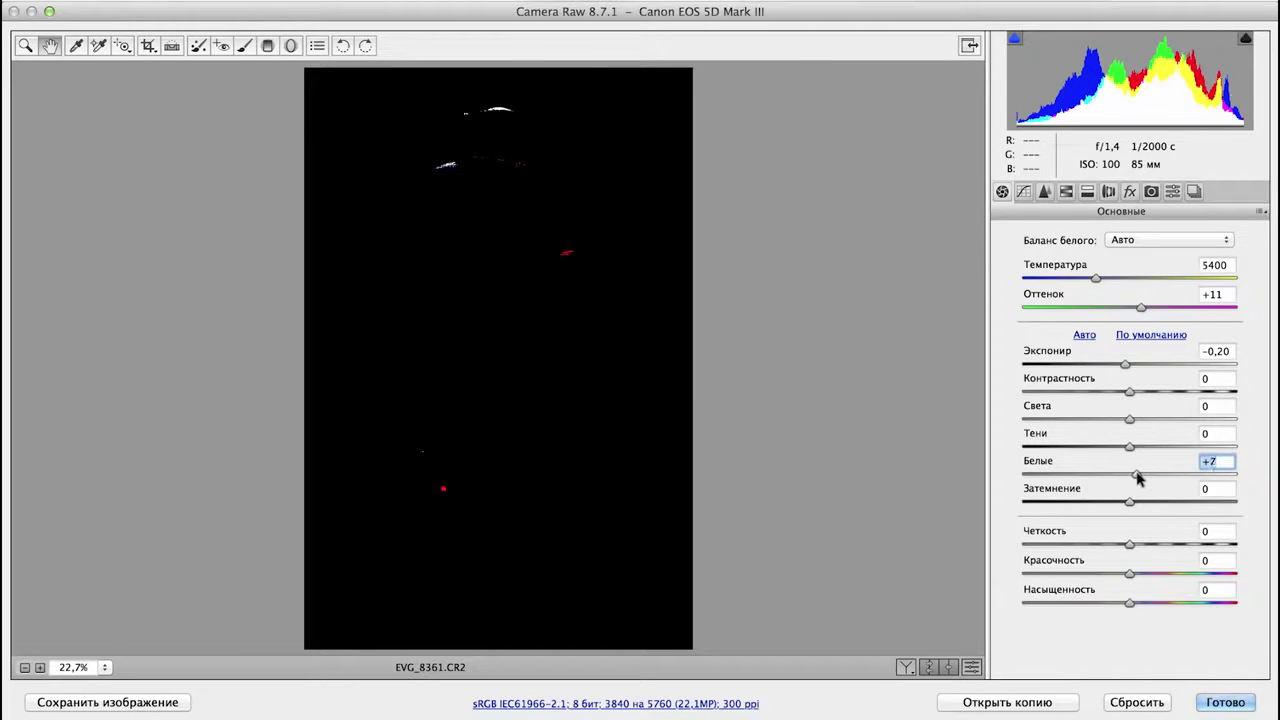
{"action": "left_click_drag", "start_coordinate": [1137, 478], "coordinate": [1140, 474]}
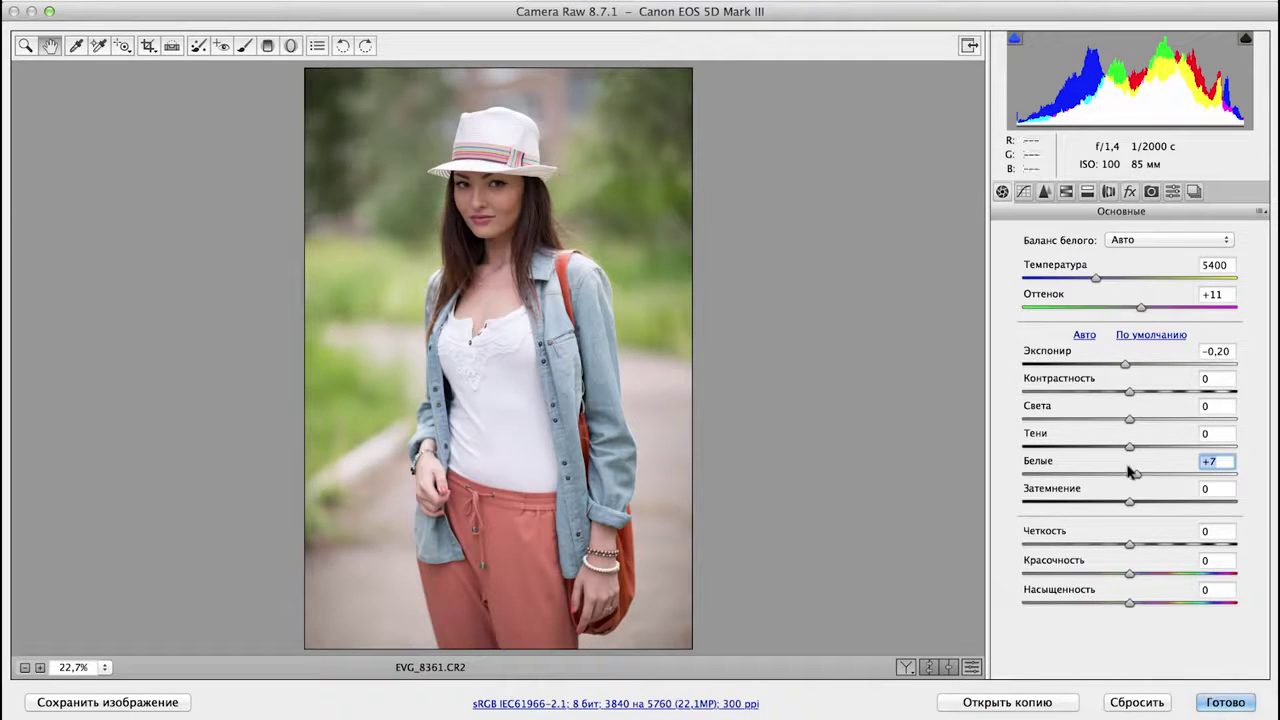
{"action": "left_click", "coordinate": [1135, 472], "text": "alt"}
{"action": "key", "text": "alt"}
{"action": "left_click", "coordinate": [1128, 423], "text": "alt"}
{"action": "key", "text": "alt"}
{"action": "left_click", "coordinate": [1137, 476], "text": "alt"}
{"action": "left_click", "coordinate": [1137, 476], "text": "alt"}
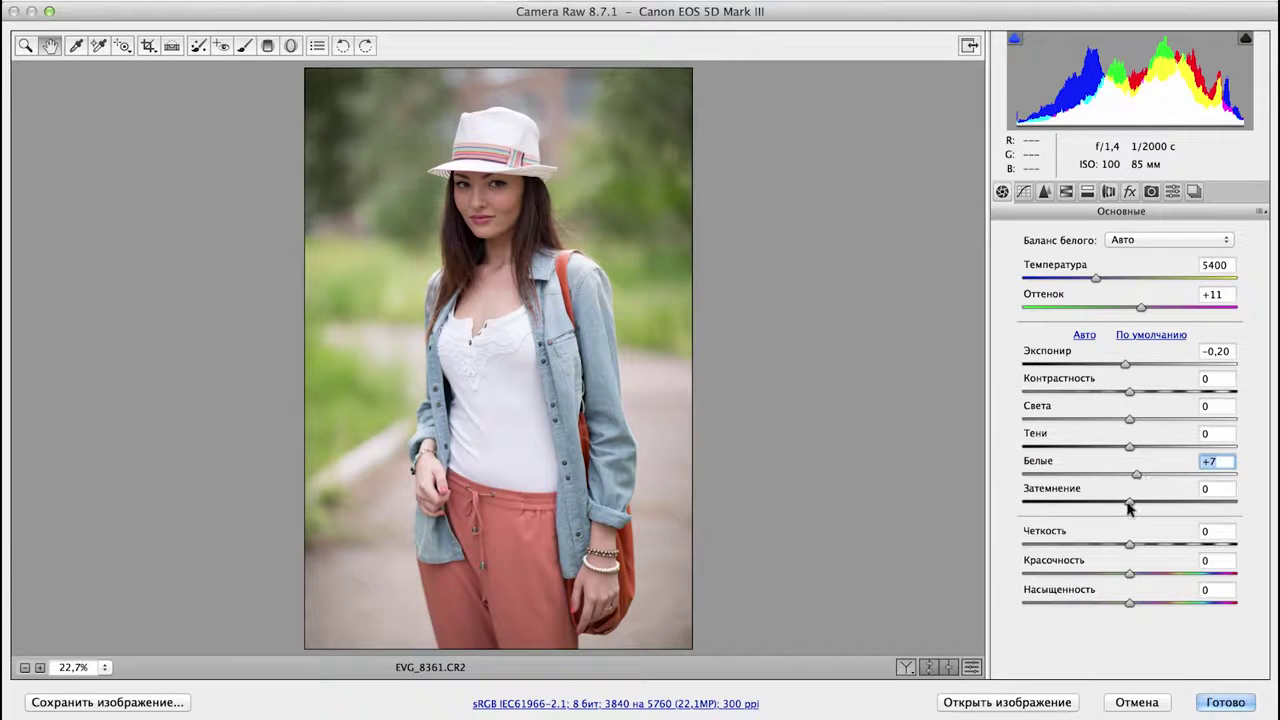
{"action": "left_click_drag", "start_coordinate": [1128, 508], "coordinate": [1125, 508]}
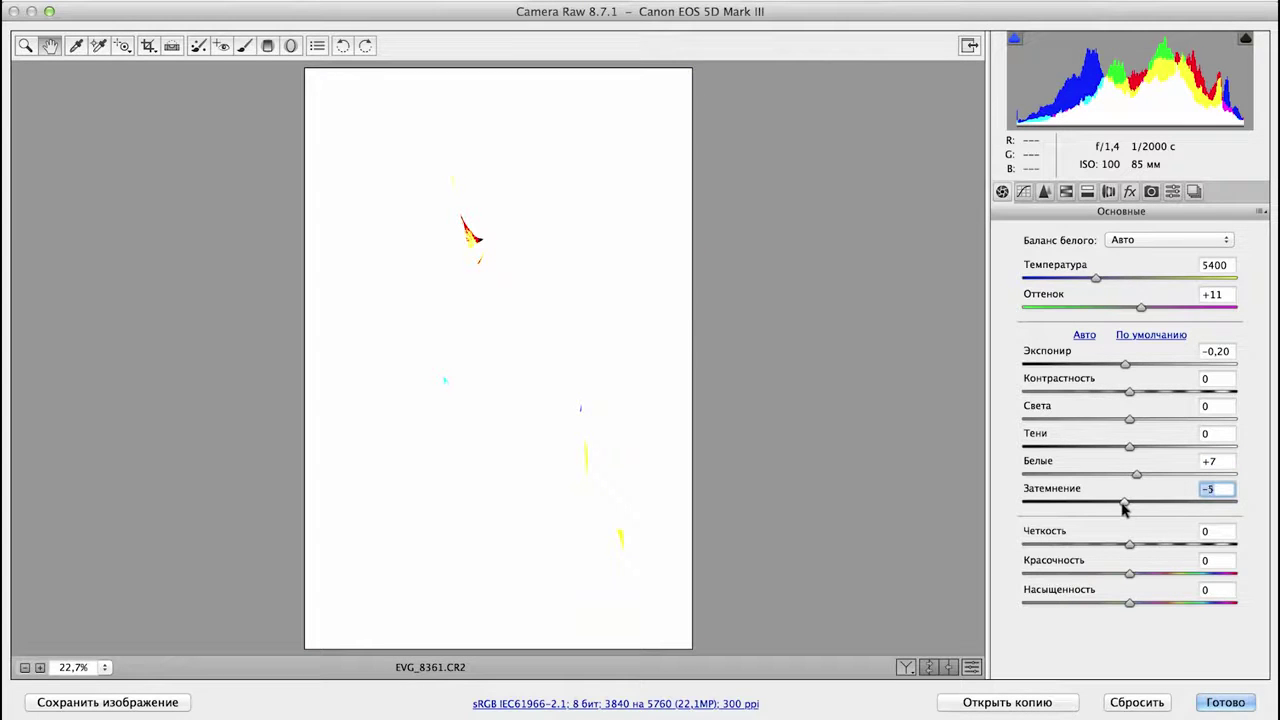
{"action": "left_click_drag", "start_coordinate": [1124, 507], "coordinate": [1124, 507]}
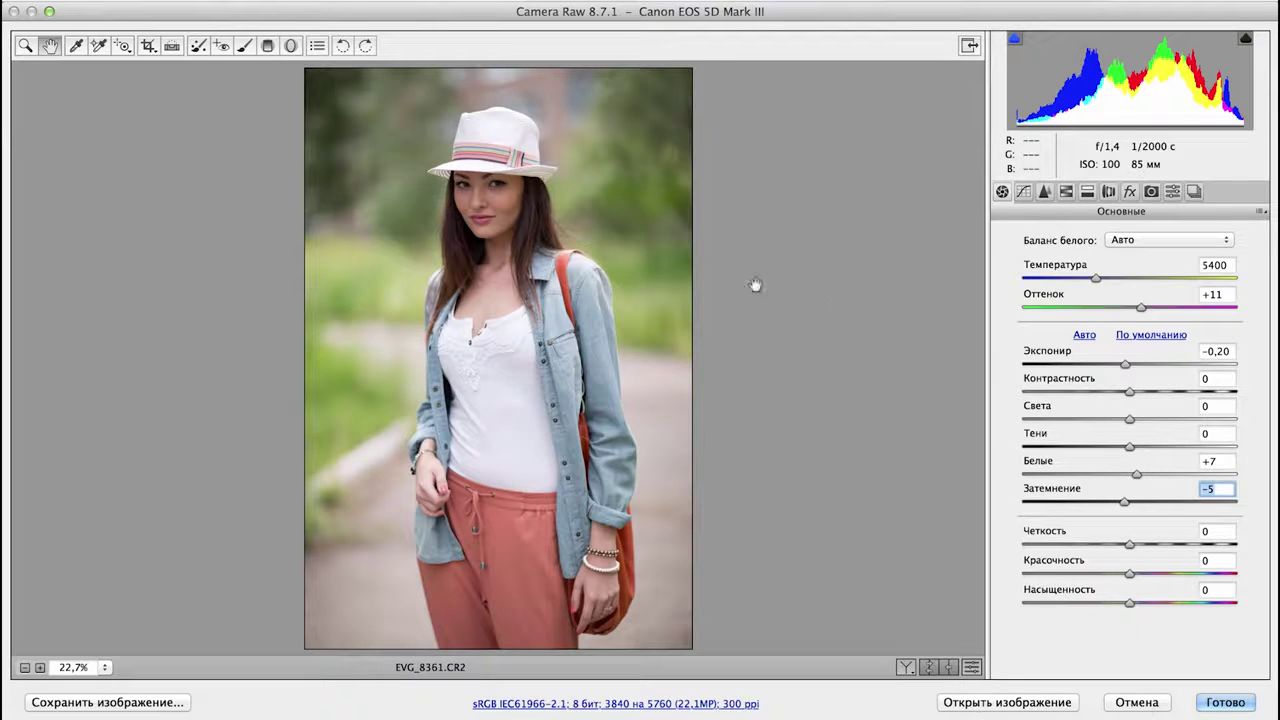
- Lower the highlights (Света) to -57 and raise the shadows (Тени) to +31
{"action": "left_click", "coordinate": [1129, 421]}
{"action": "left_click_drag", "start_coordinate": [1122, 423], "coordinate": [1073, 432]}
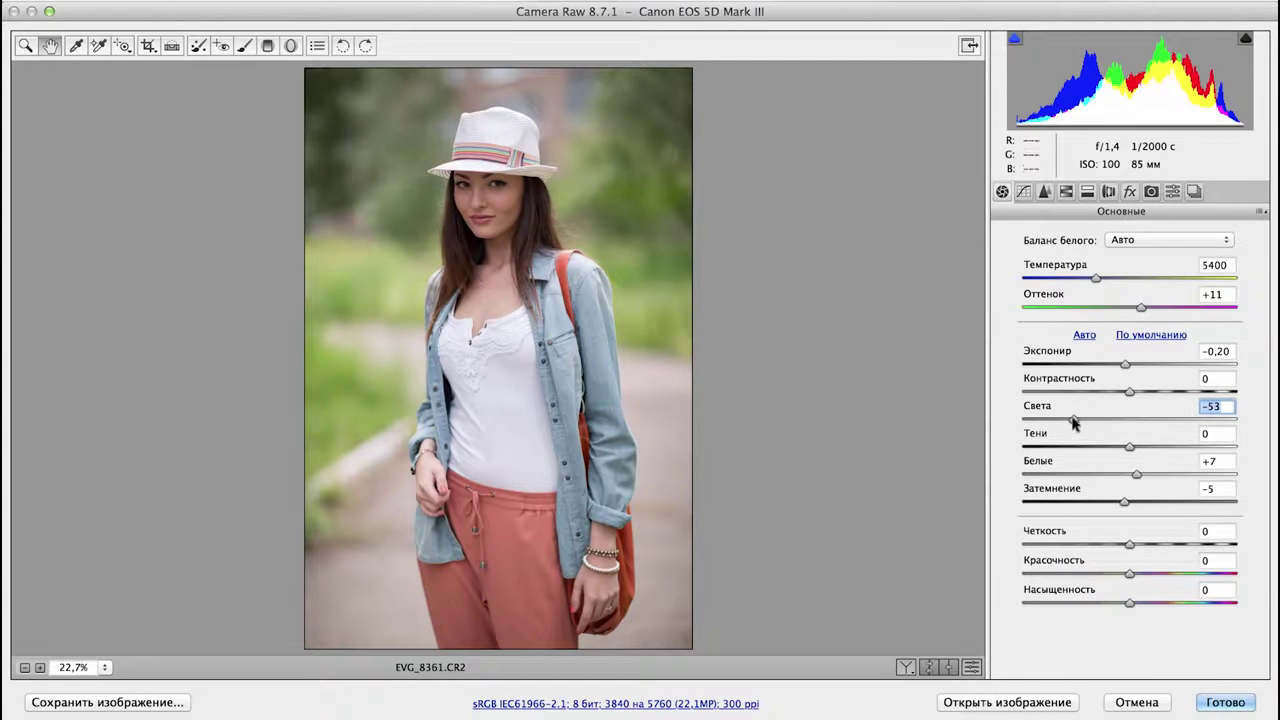
{"action": "left_click_drag", "start_coordinate": [1073, 423], "coordinate": [1068, 423]}
{"action": "left_click", "coordinate": [1130, 447], "text": "alt"}
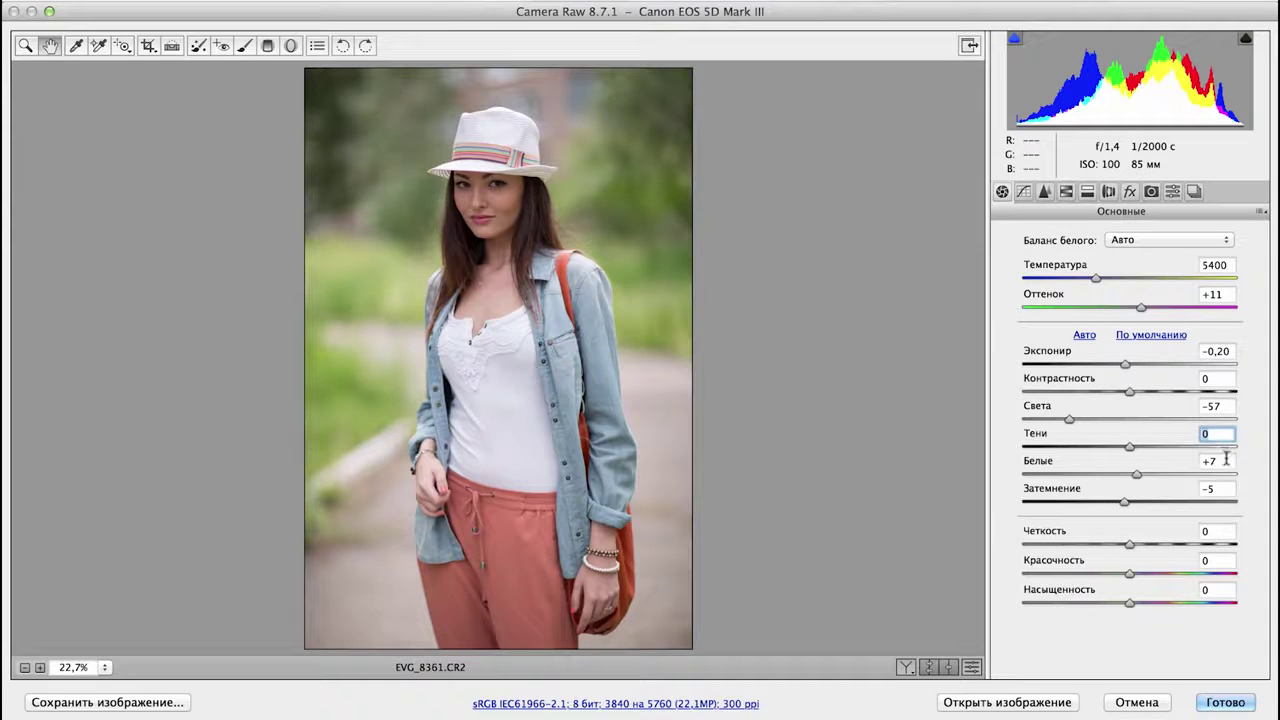
{"action": "left_click_drag", "start_coordinate": [1131, 450], "coordinate": [1166, 447]}
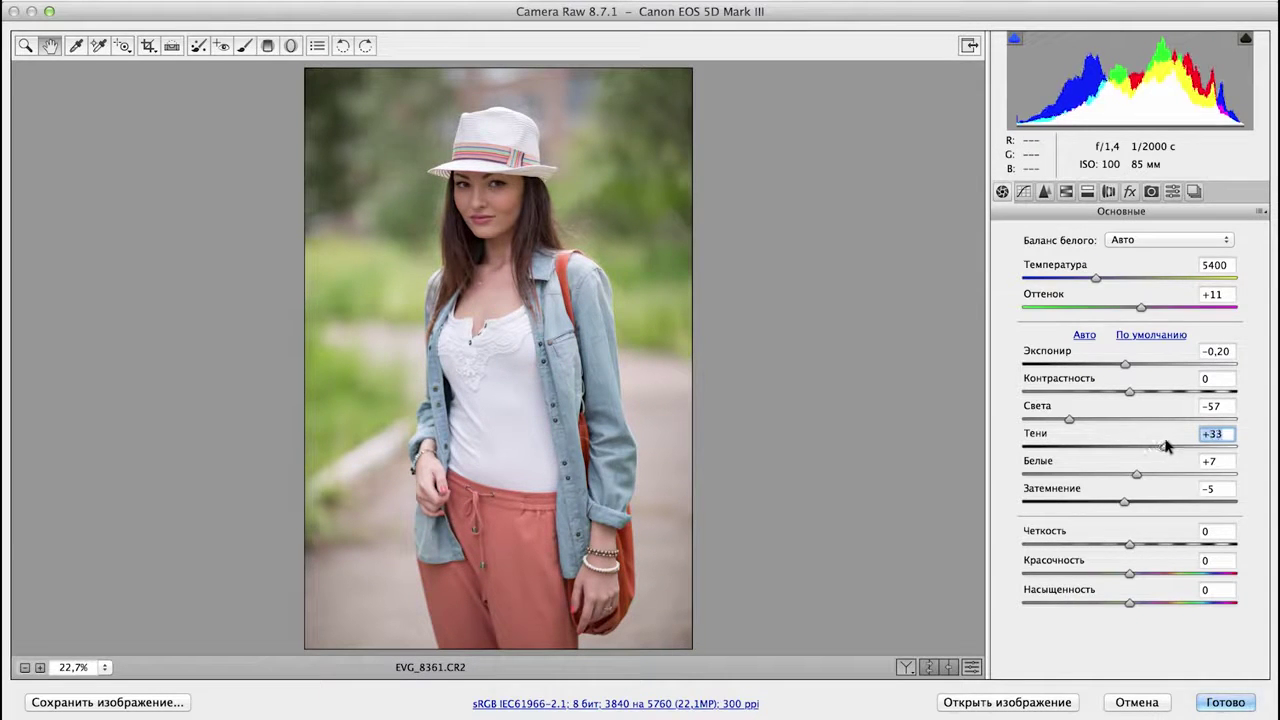
{"action": "mouse_move", "coordinate": [1168, 447]}
{"action": "left_mouse_down"}
{"action": "mouse_move", "coordinate": [1027, 445]}
{"action": "mouse_move", "coordinate": [1203, 440]}
{"action": "mouse_move", "coordinate": [1161, 454]}
{"action": "left_mouse_up"}
- Convert the photo to grayscale and raise its contrast (Контрастность) to +19
{"action": "left_click", "coordinate": [1066, 192]}
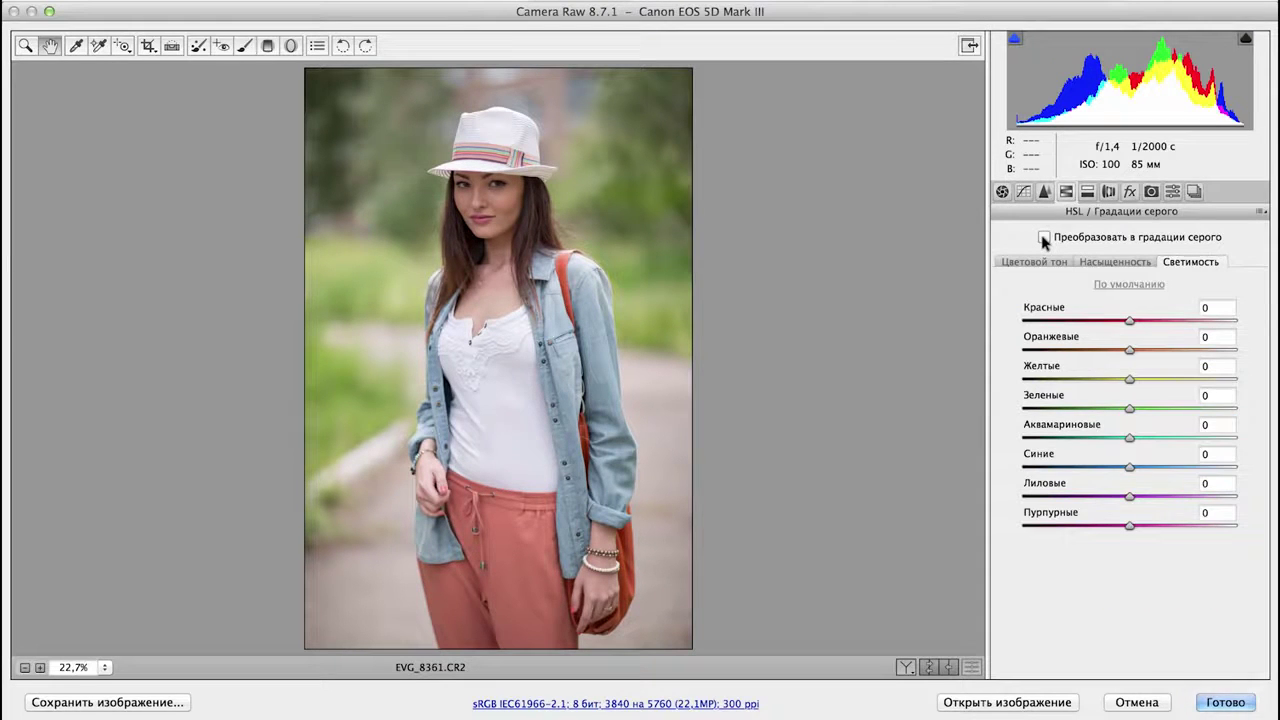
{"action": "left_click", "coordinate": [1043, 238]}
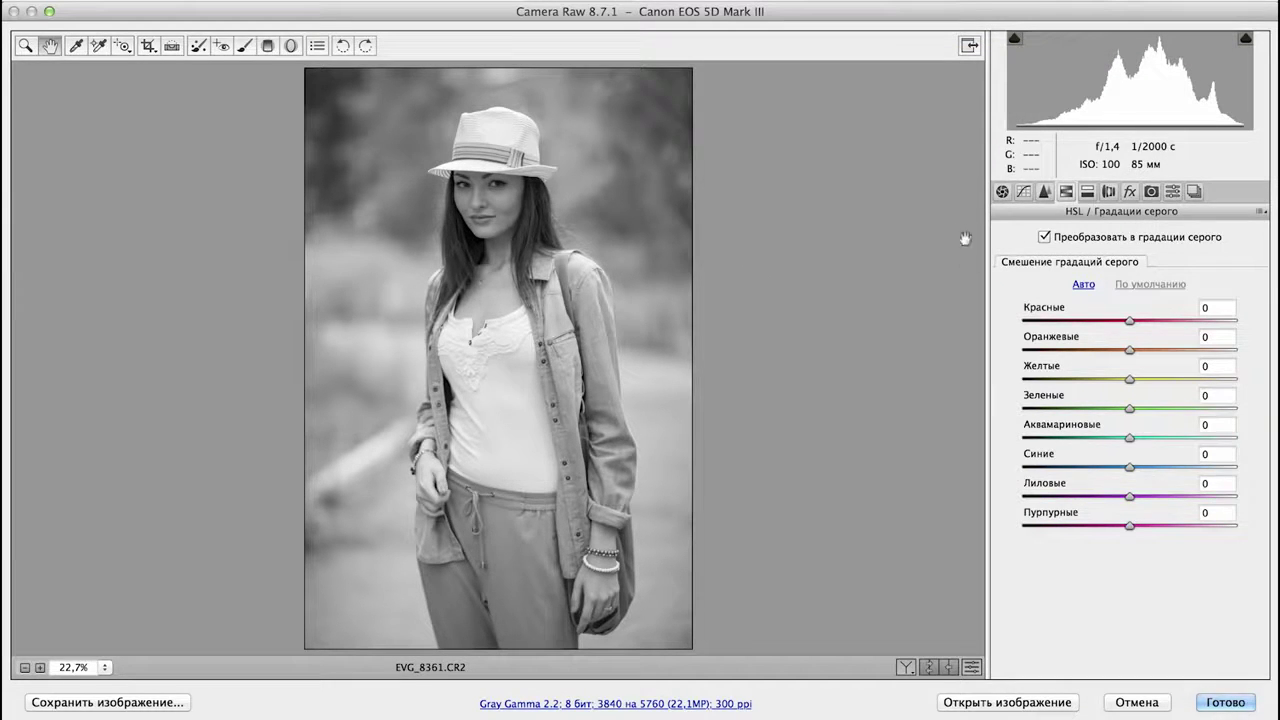
{"action": "left_click", "coordinate": [1002, 192]}
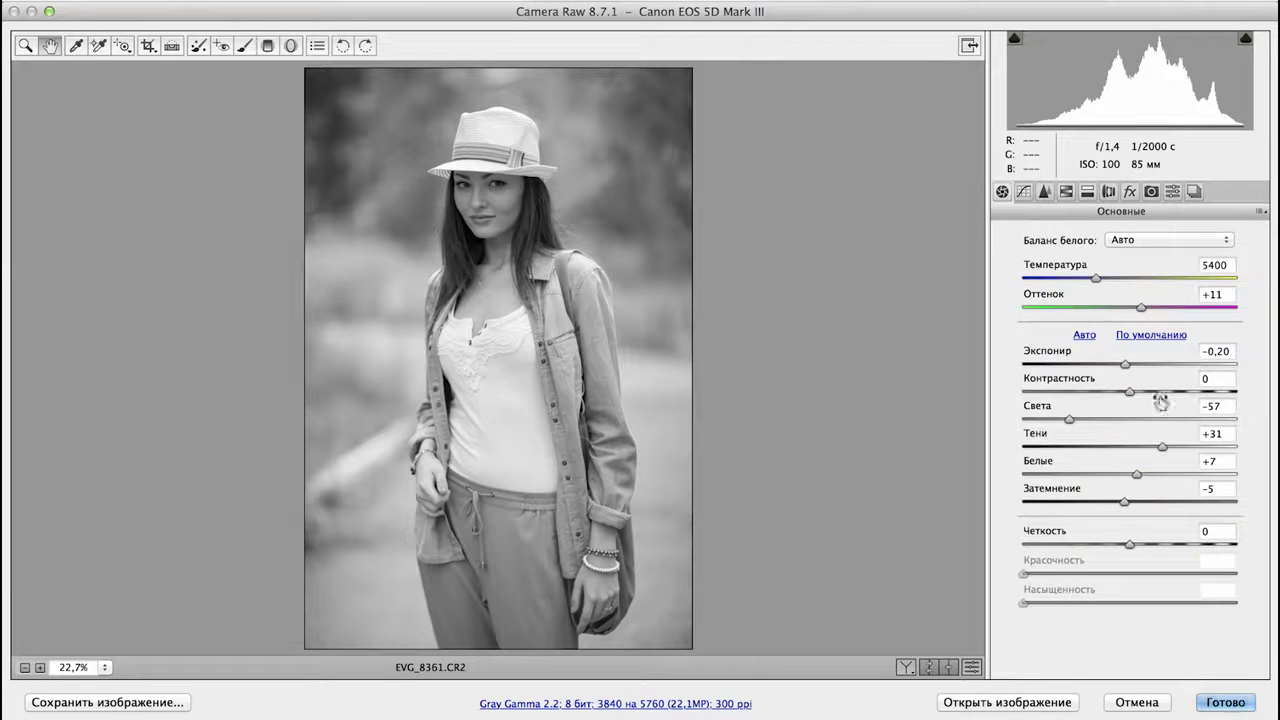
{"action": "left_click", "coordinate": [1139, 392]}
{"action": "left_click_drag", "start_coordinate": [1139, 393], "coordinate": [1148, 393]}
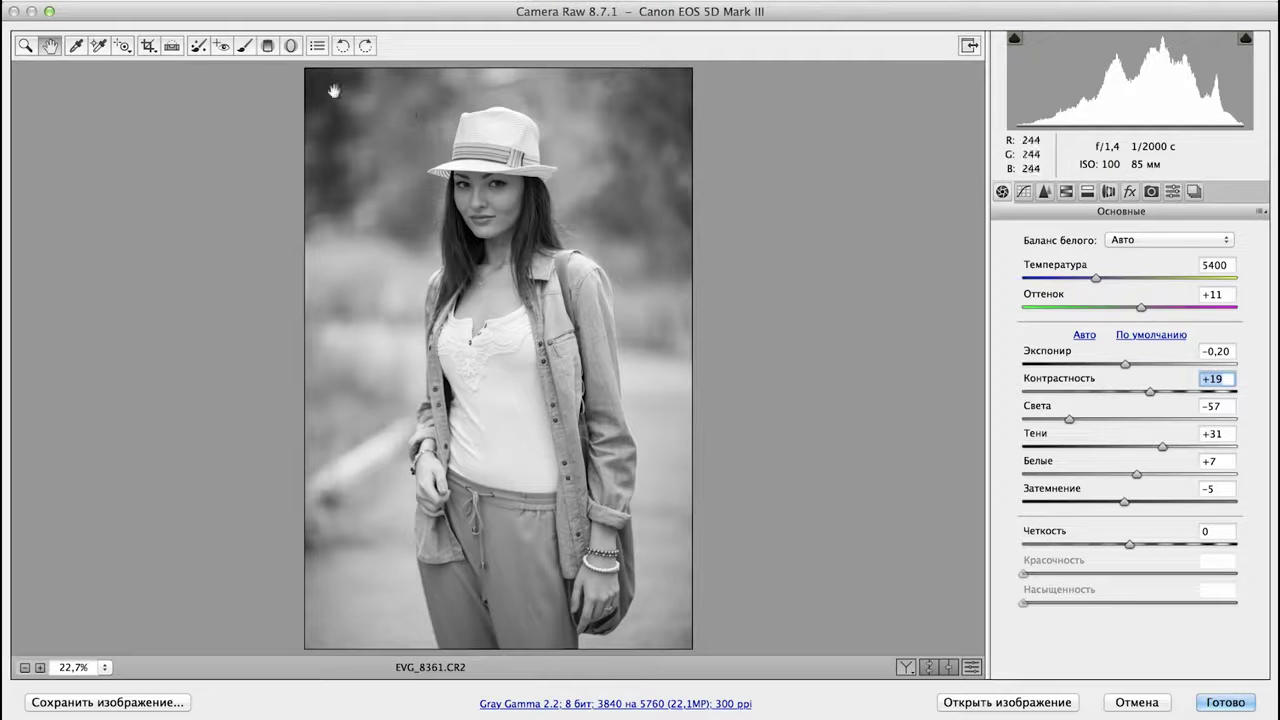
- Prepare the Adjustment Brush with temperature and tint reset to 0 and exposure set to +0,30
{"action": "left_click", "coordinate": [245, 47]}
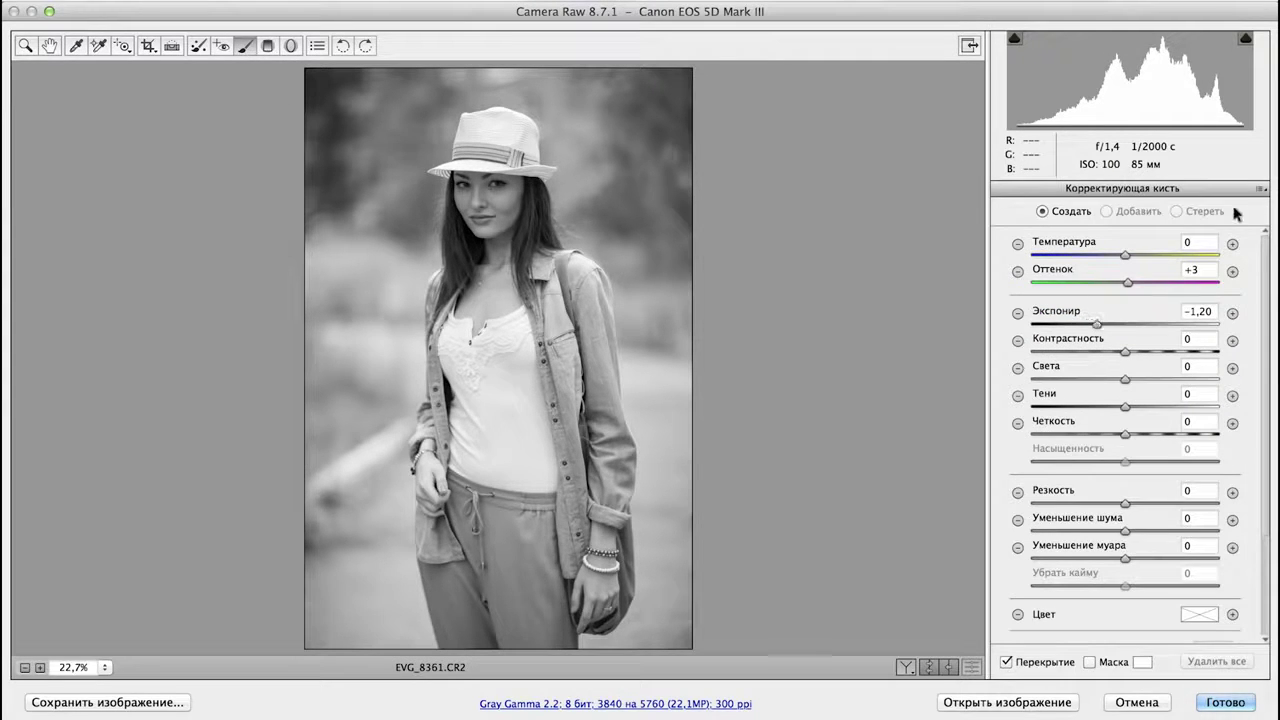
{"action": "double_click", "coordinate": [1097, 324]}
{"action": "double_click", "coordinate": [1125, 257]}
{"action": "double_click", "coordinate": [1127, 282]}
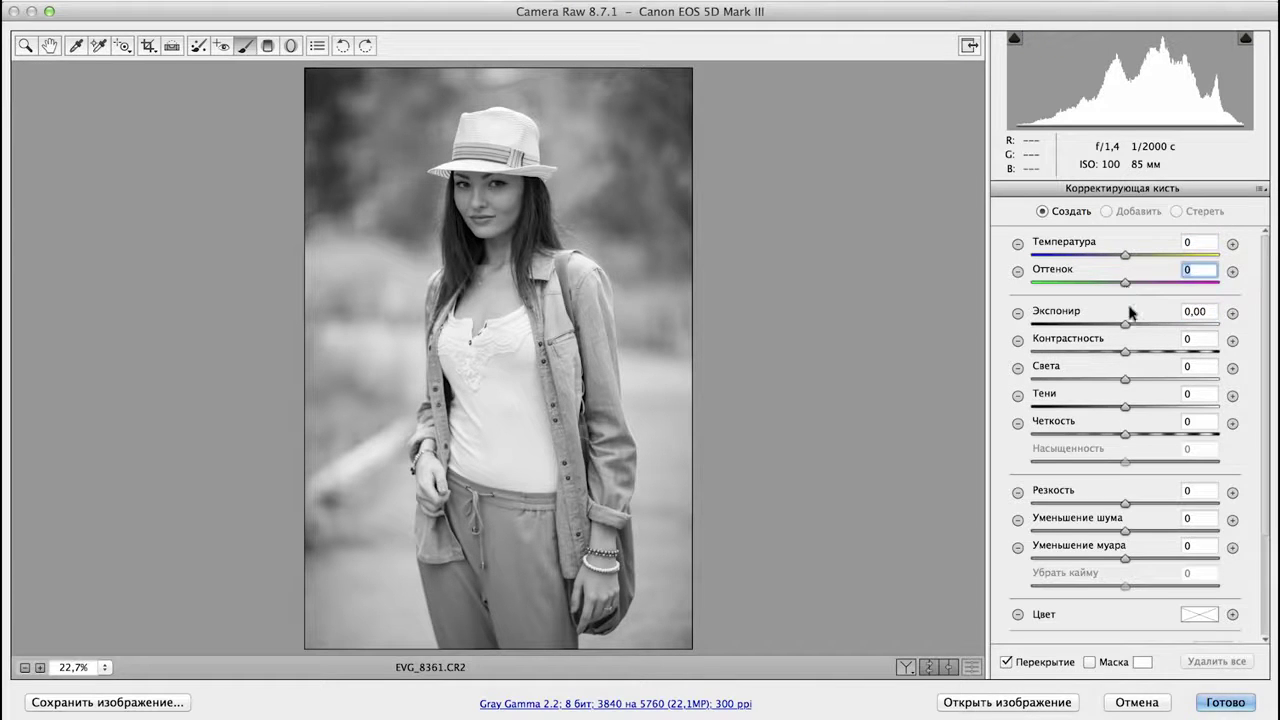
{"action": "left_click", "coordinate": [1127, 326]}
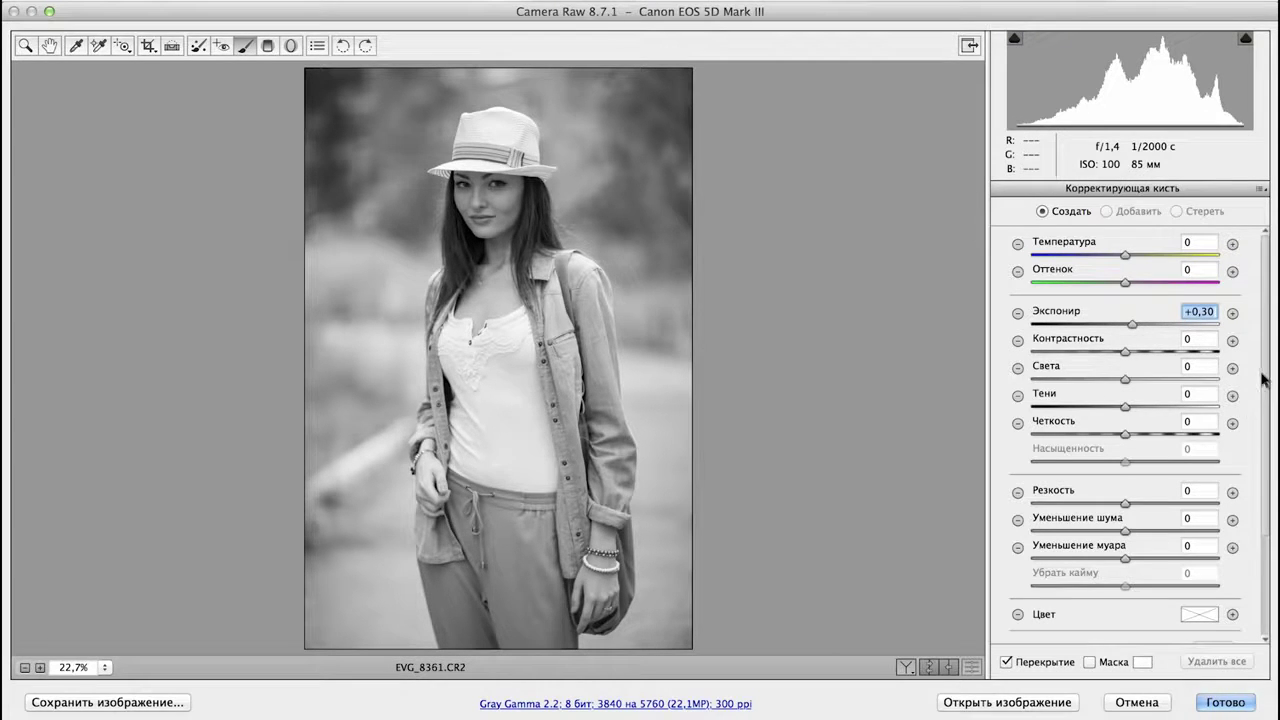
- Set the Adjustment Brush flow (Нажим) to 30 and reduce its size to 12
{"action": "left_click_drag", "start_coordinate": [1266, 452], "coordinate": [1270, 590]}
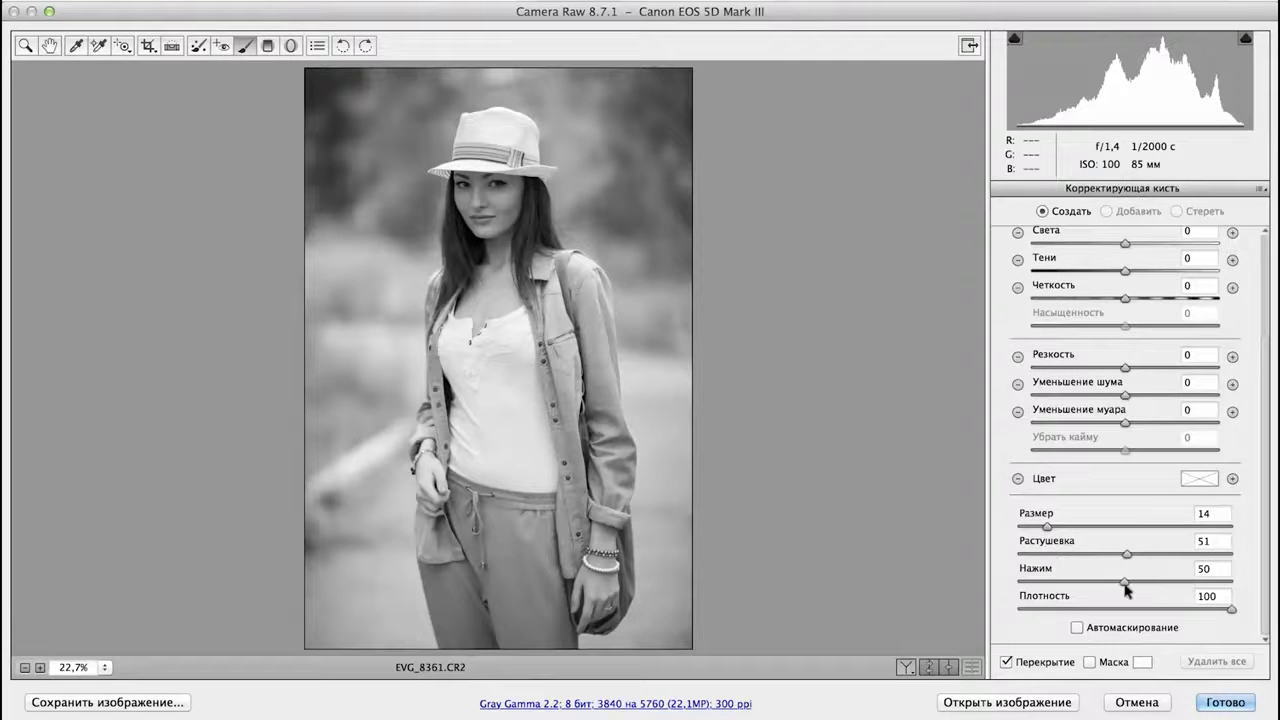
{"action": "left_click_drag", "start_coordinate": [1124, 582], "coordinate": [1074, 588]}
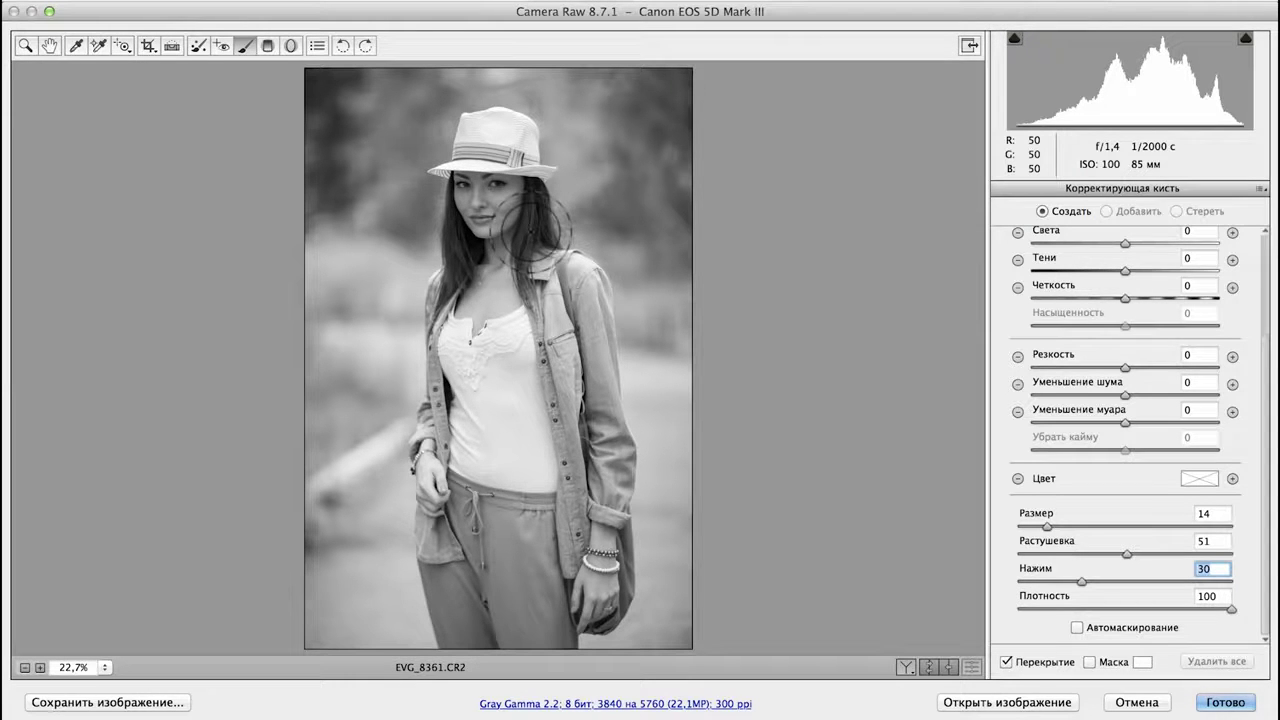
{"action": "key", "text": "bracketleft"}
{"action": "key", "text": "bracketleft"}
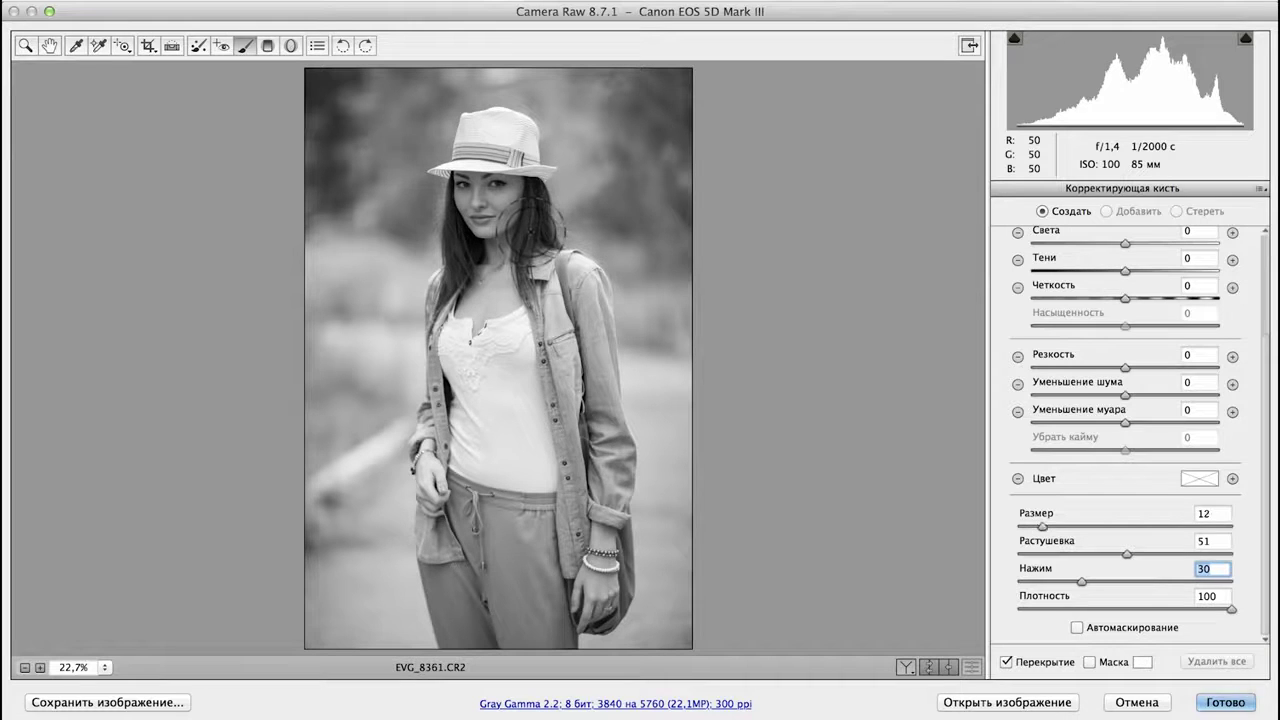
- Brush over the woman's face to lighten it, leave the brush and fit the whole photo in view
{"action": "scroll", "coordinate": [530, 230], "scroll_direction": "up", "scroll_amount": 3}
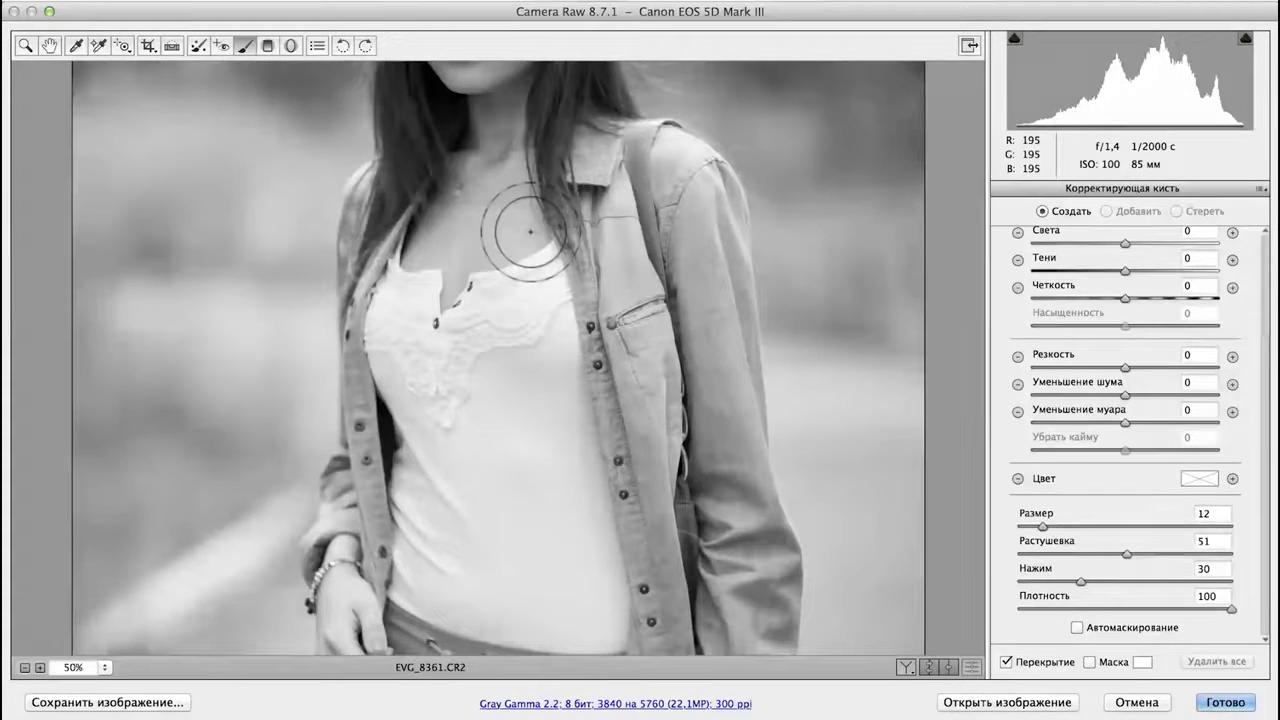
{"action": "left_click_drag", "start_coordinate": [486, 223], "coordinate": [503, 575]}
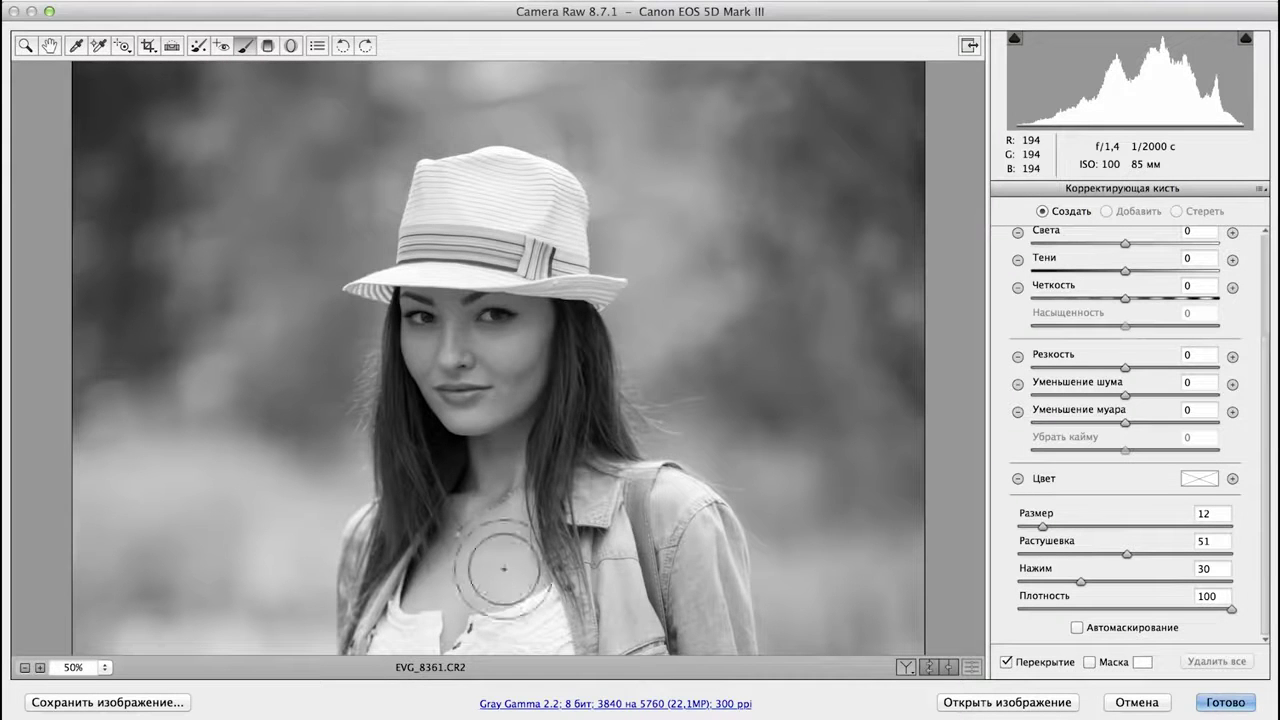
{"action": "left_click_drag", "start_coordinate": [462, 330], "coordinate": [452, 345]}
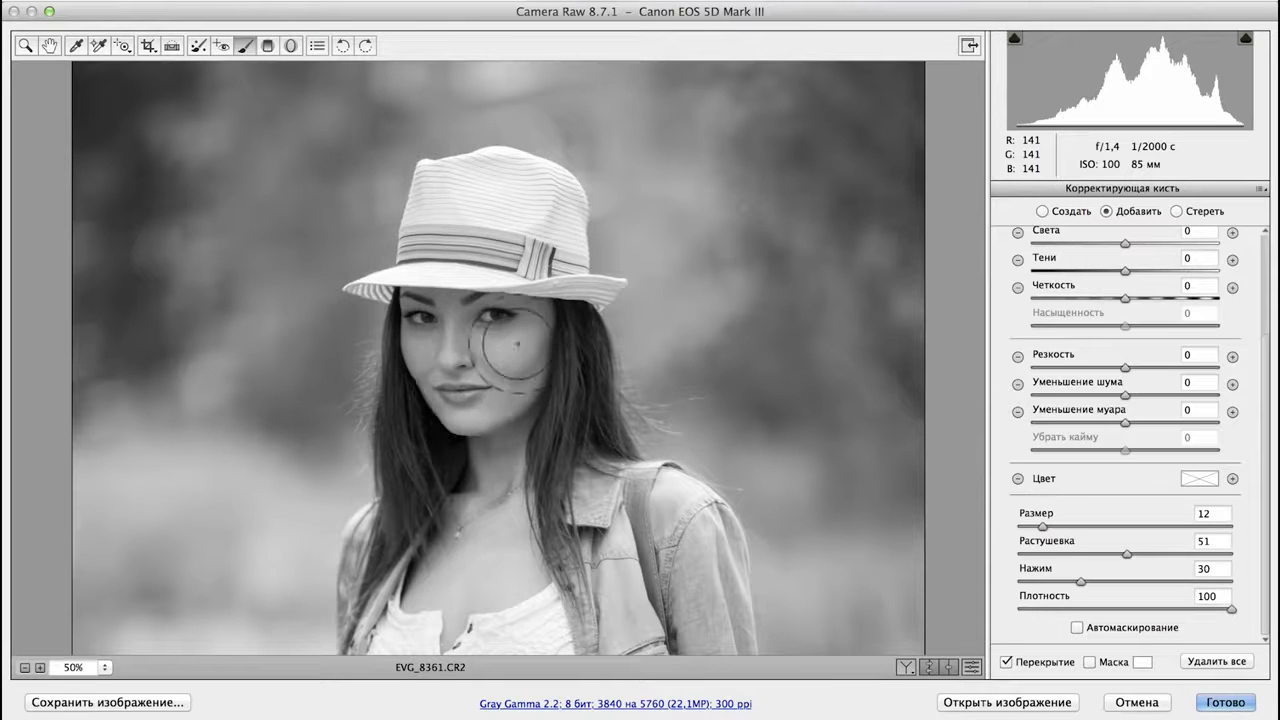
{"action": "left_click", "coordinate": [478, 314]}
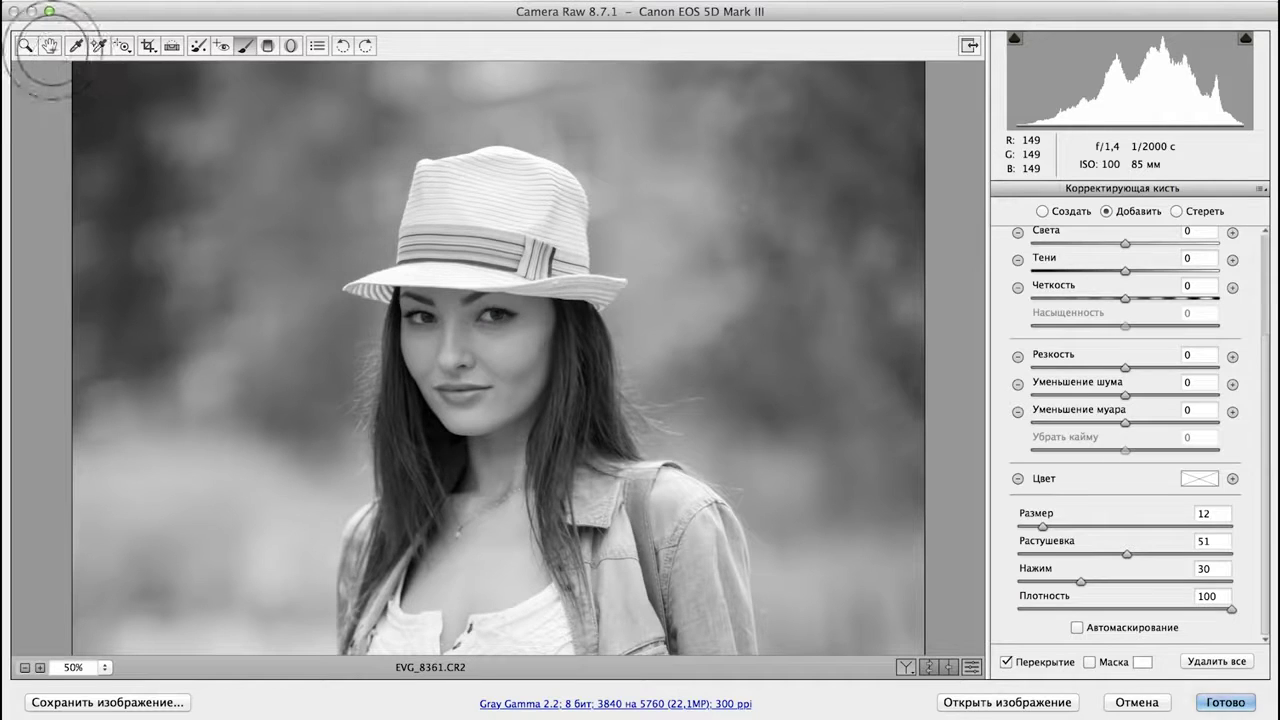
{"action": "double_click", "coordinate": [49, 45]}
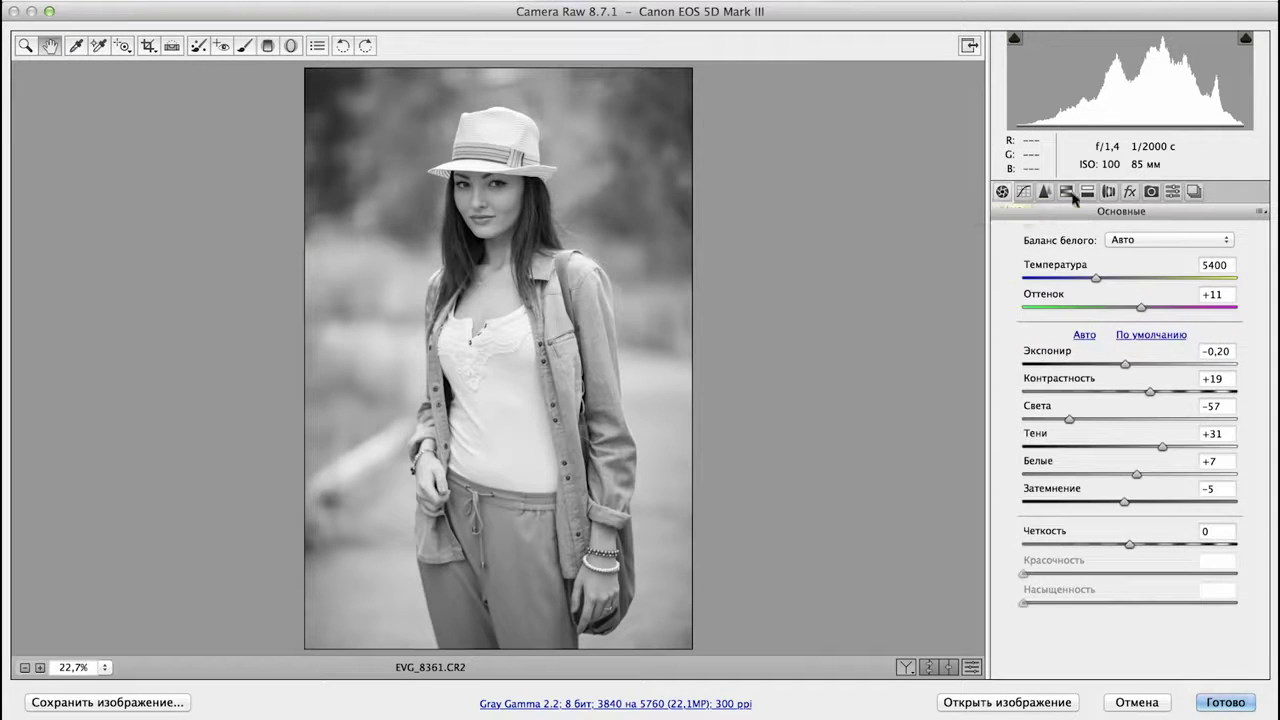
- Turn off the grayscale conversion and set the overall exposure to -0,05
{"action": "left_click", "coordinate": [1067, 192]}
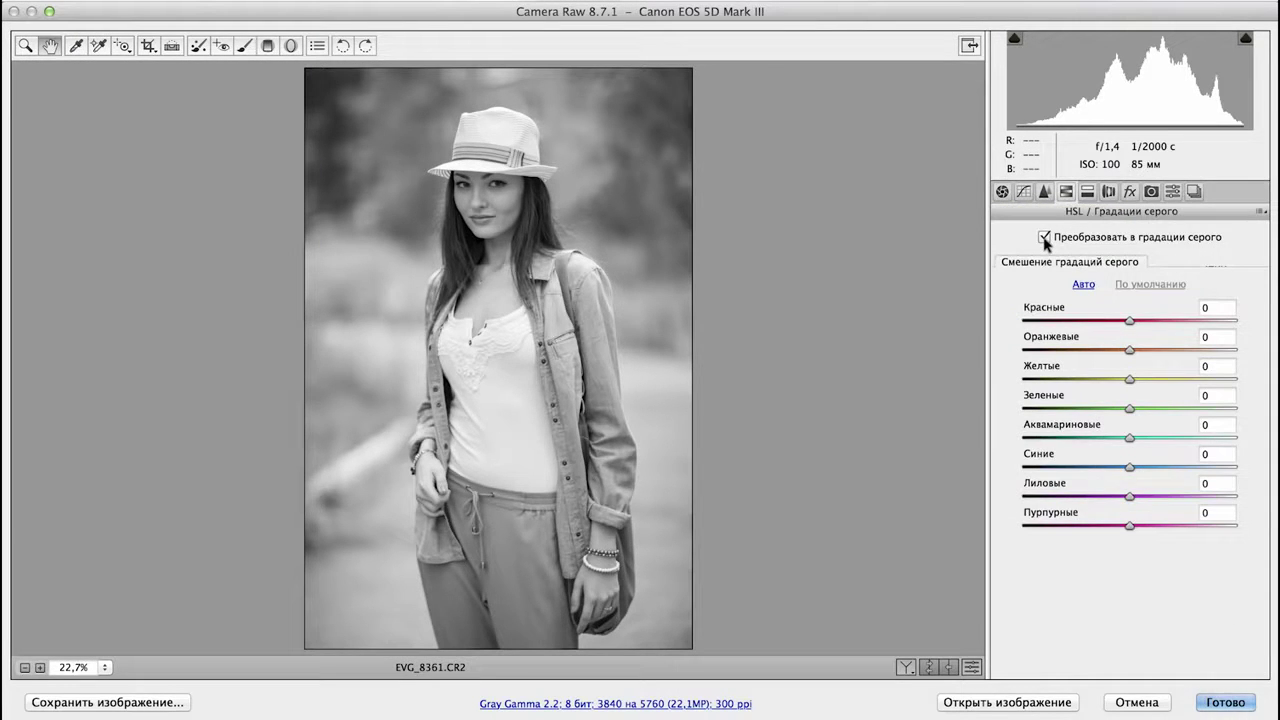
{"action": "left_click", "coordinate": [1044, 238]}
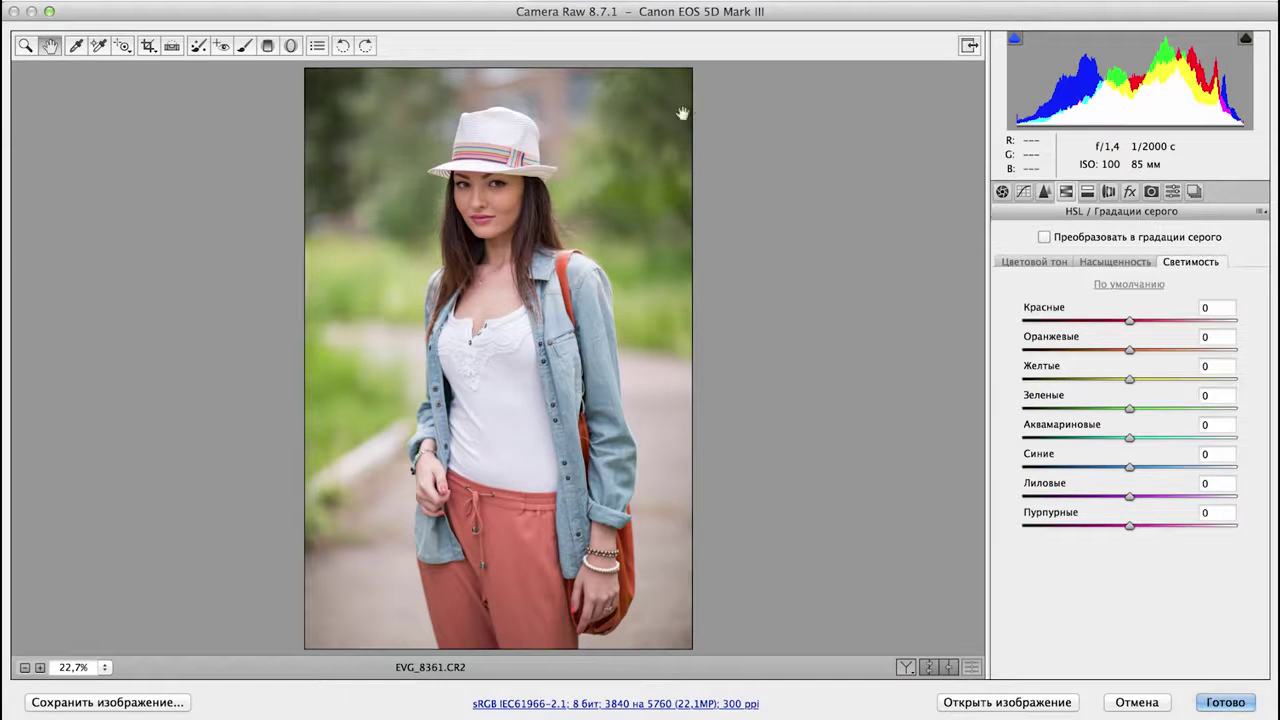
{"action": "left_click", "coordinate": [1004, 192]}
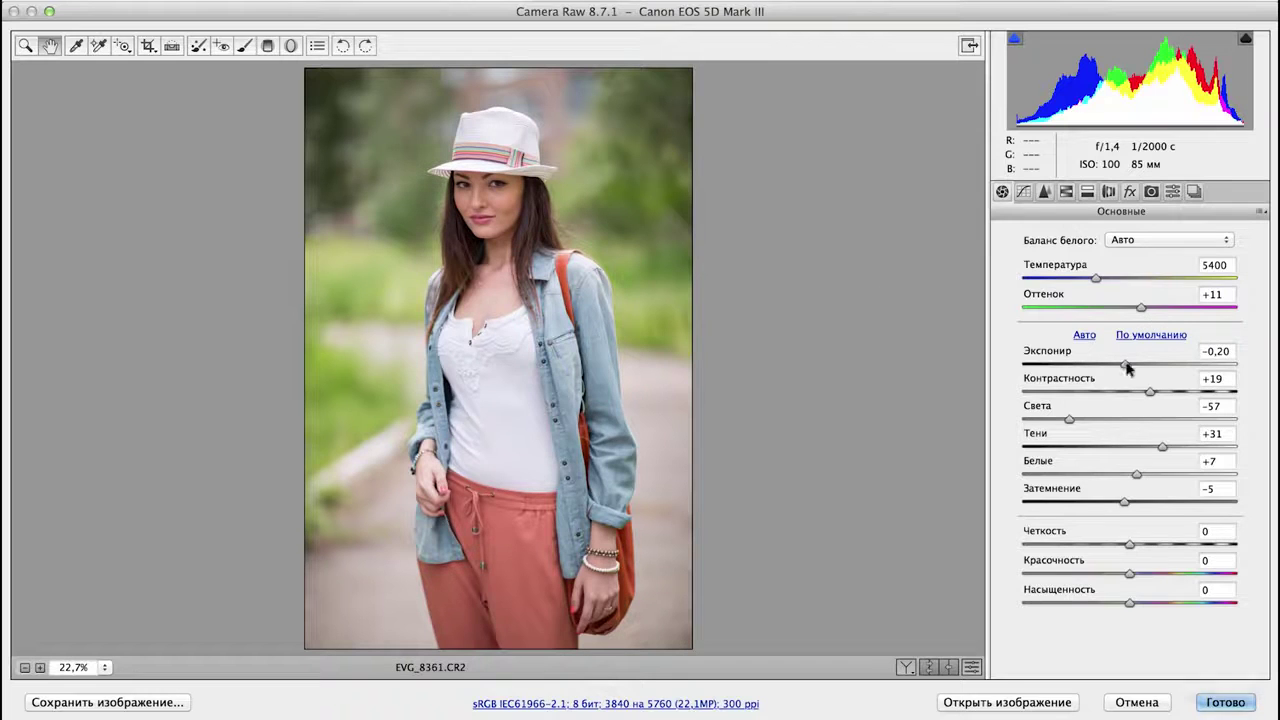
{"action": "left_click_drag", "start_coordinate": [1125, 366], "coordinate": [1130, 368]}
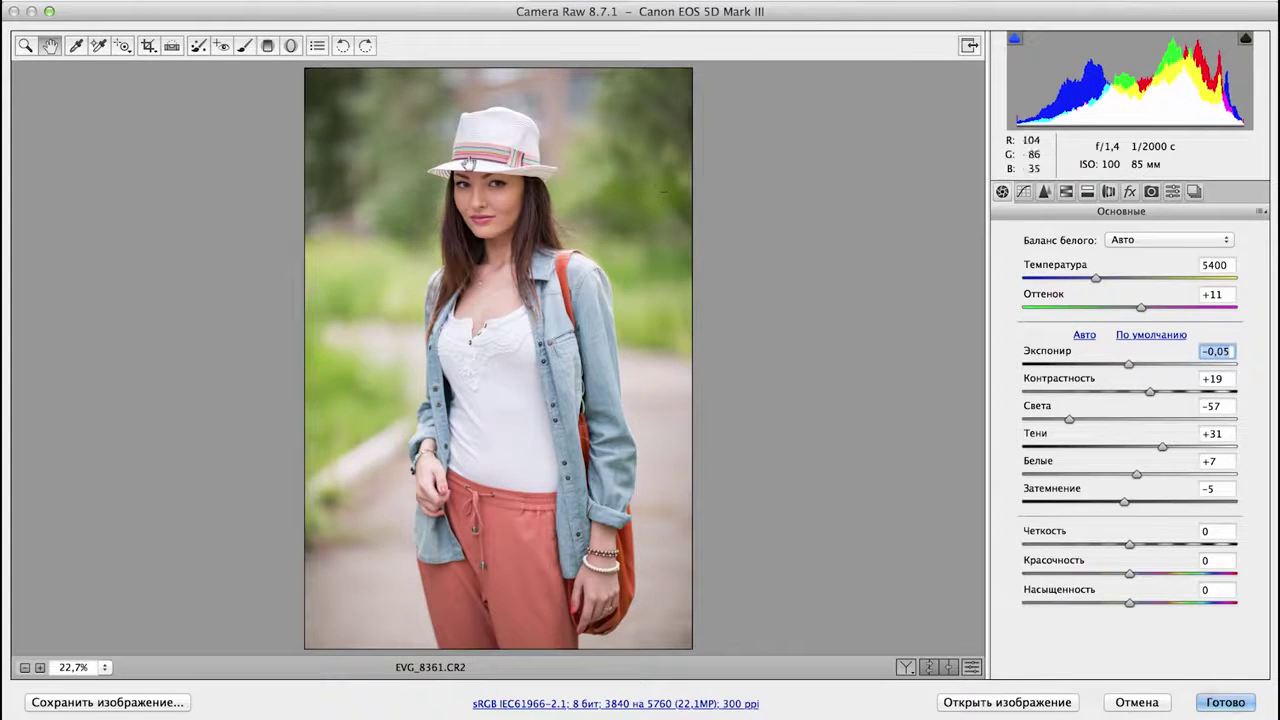